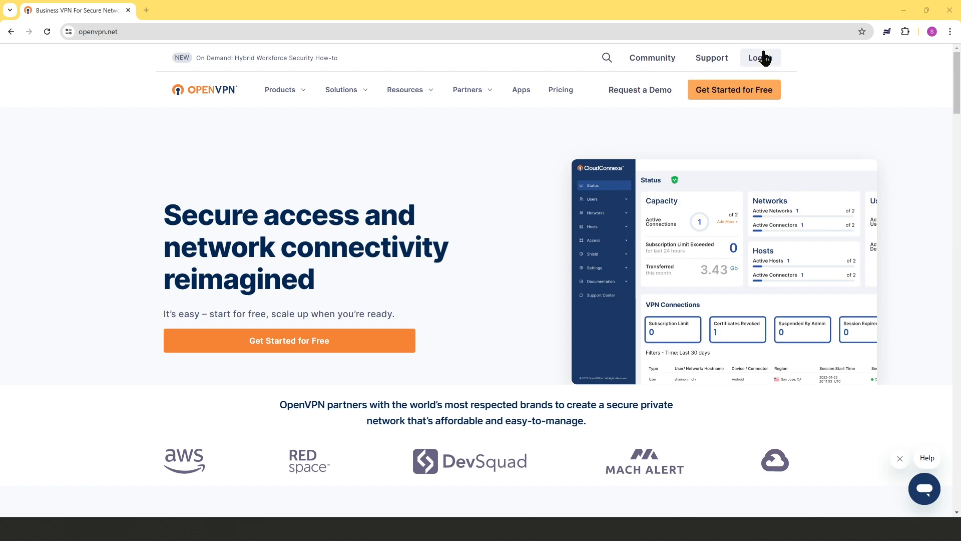
Log in to the OpenVPN Access Server portal and open the Get Access Server installation options
click(760, 60)
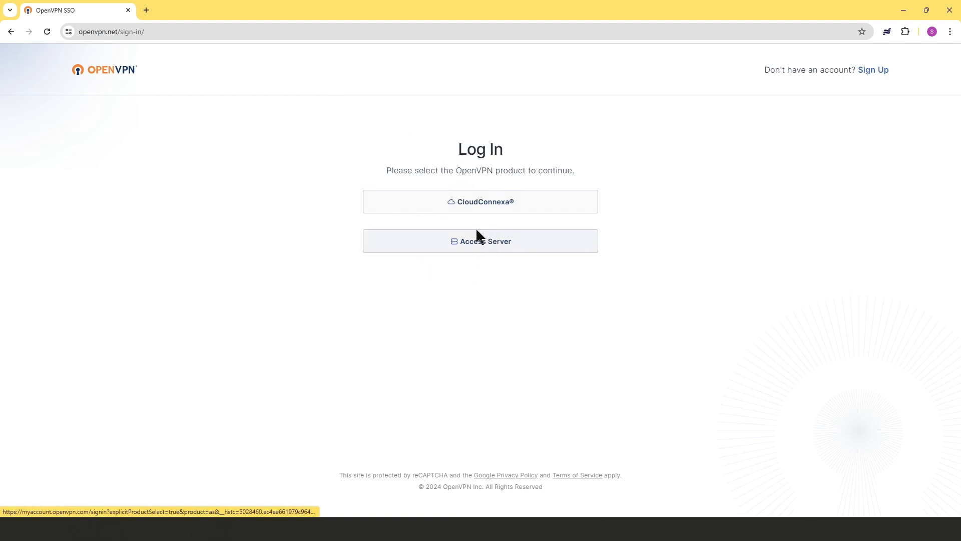
click(479, 244)
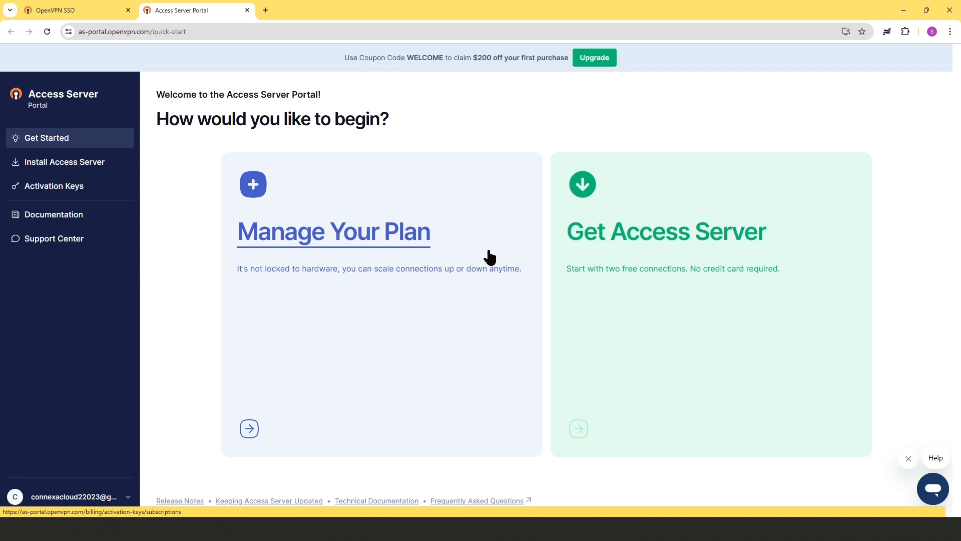
click(628, 232)
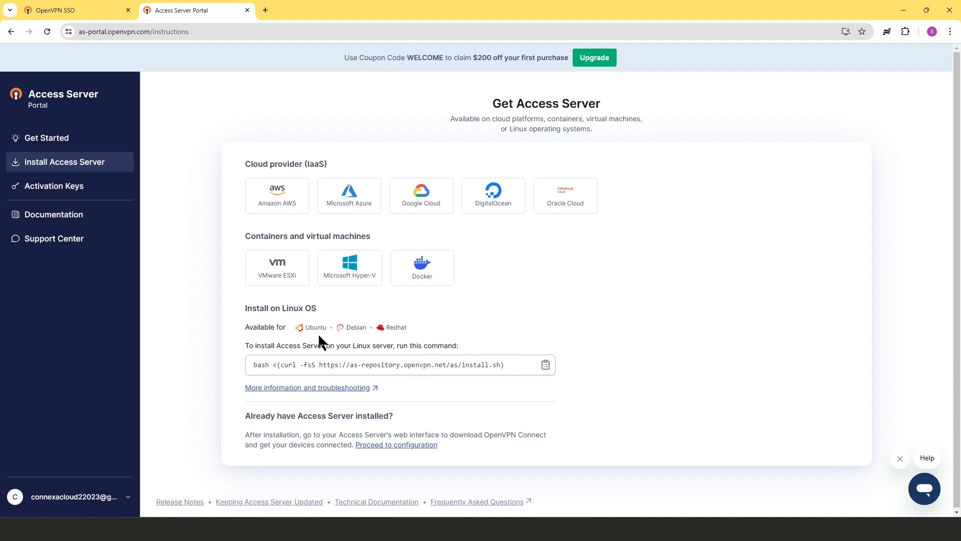
Look at the Docker installation instructions and return to the list of Access Server platforms
click(422, 277)
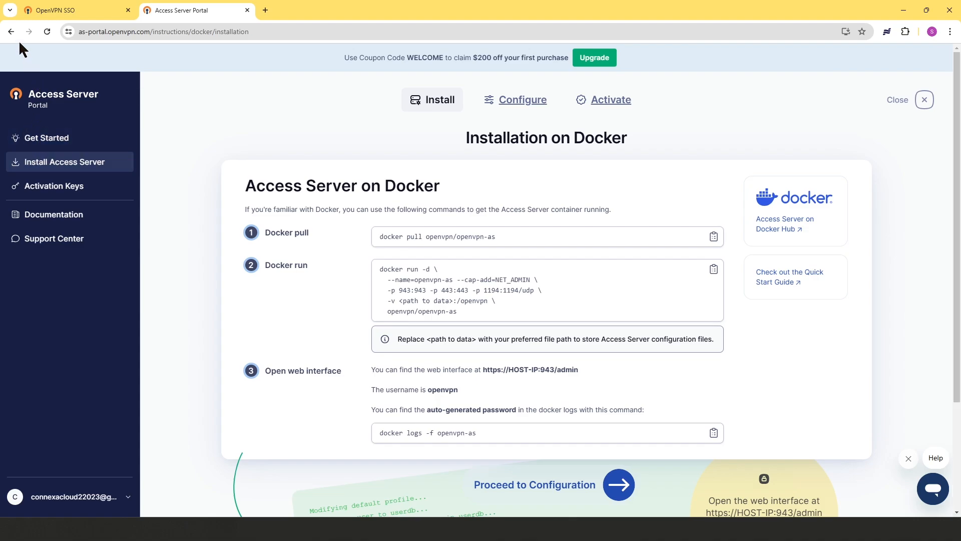
click(55, 161)
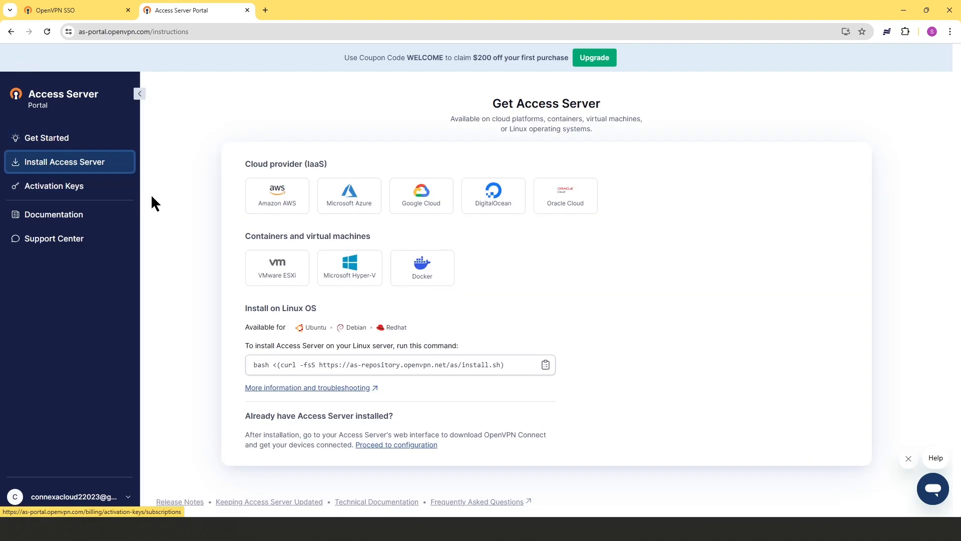
Choose Amazon AWS as the platform and launch the CloudFormation script for the US West (N. California) region
click(273, 200)
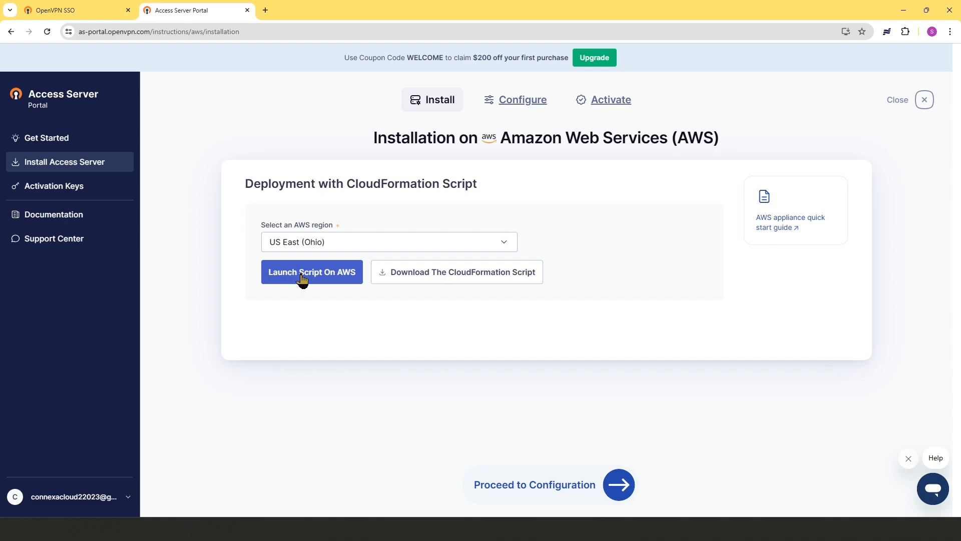
click(503, 246)
drag(509, 274, 518, 395)
click(307, 386)
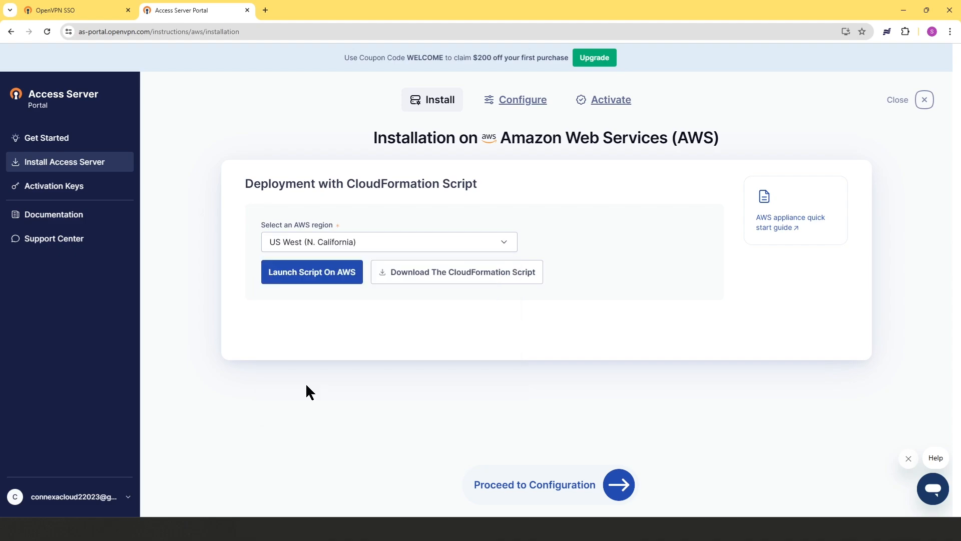
click(297, 274)
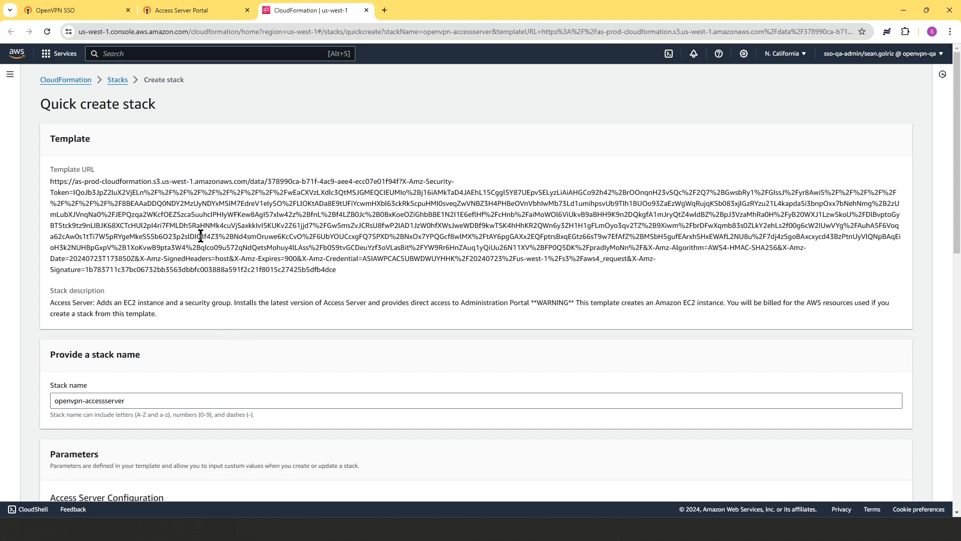
Fill in the stack form with name openvpn-accessserver320, VPC vpc-05cbb10168a5eae67, the OVNLAB_VPC public1 subnet, instance name OVNLAb2AccessServer and key pair ovnlab
scroll(200, 233, down, 3)
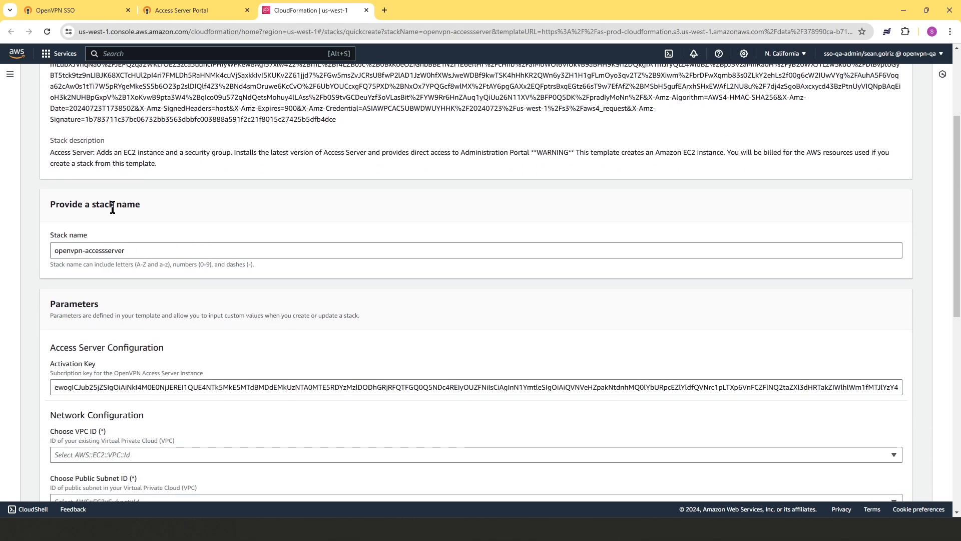
scroll(138, 250, down, 4)
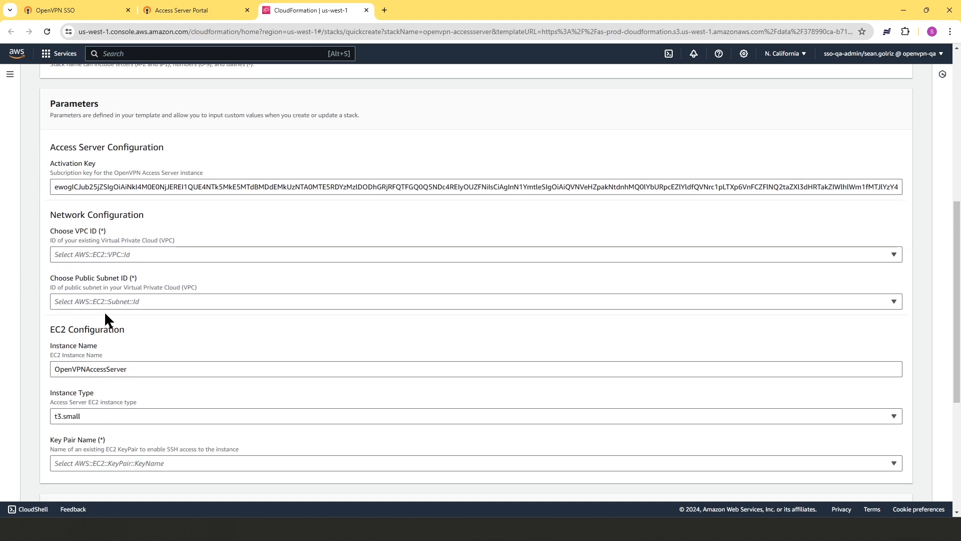
scroll(86, 371, down, 1)
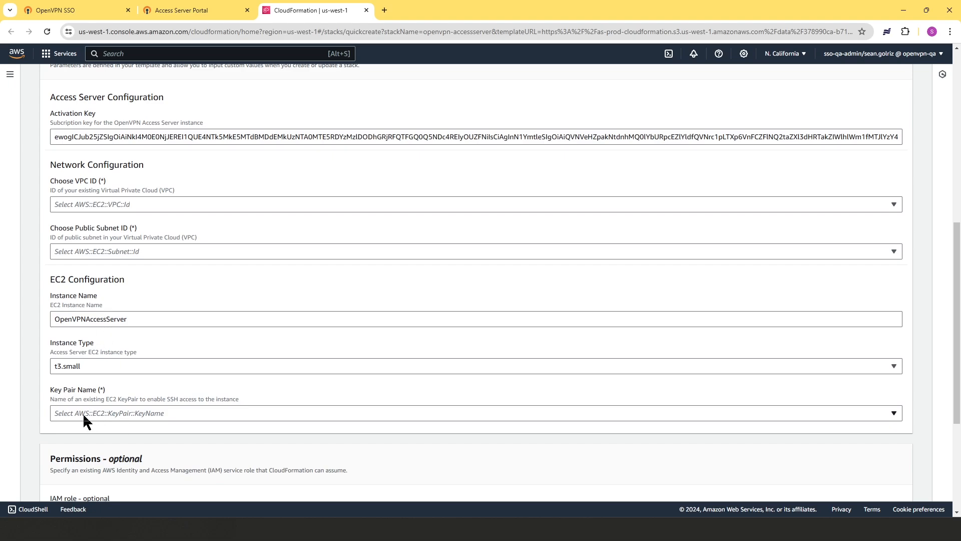
scroll(107, 343, up, 6)
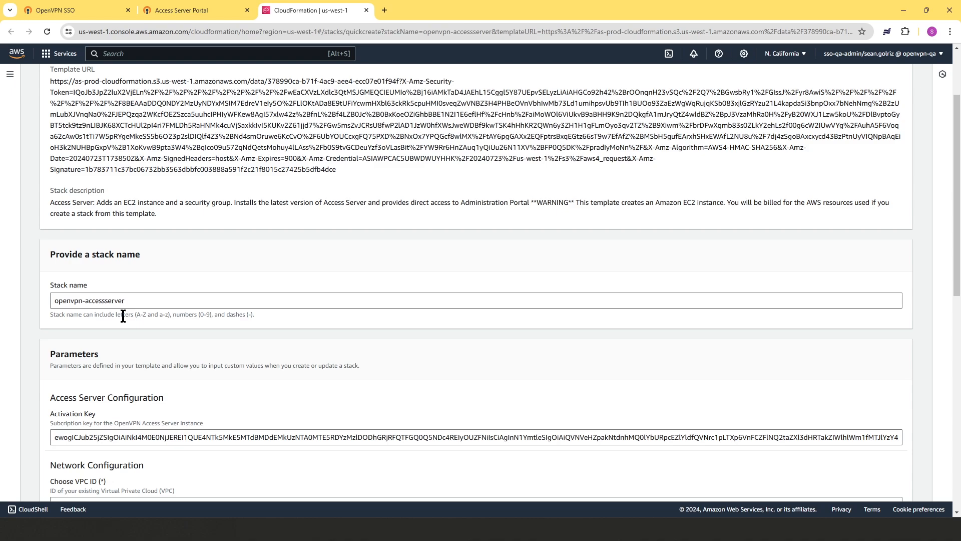
click(125, 301)
text(320)
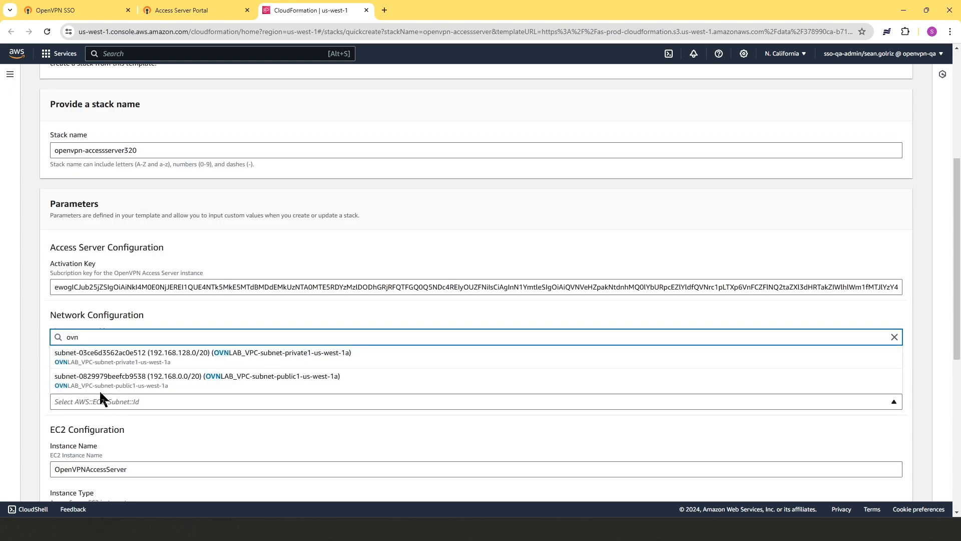
click(99, 390)
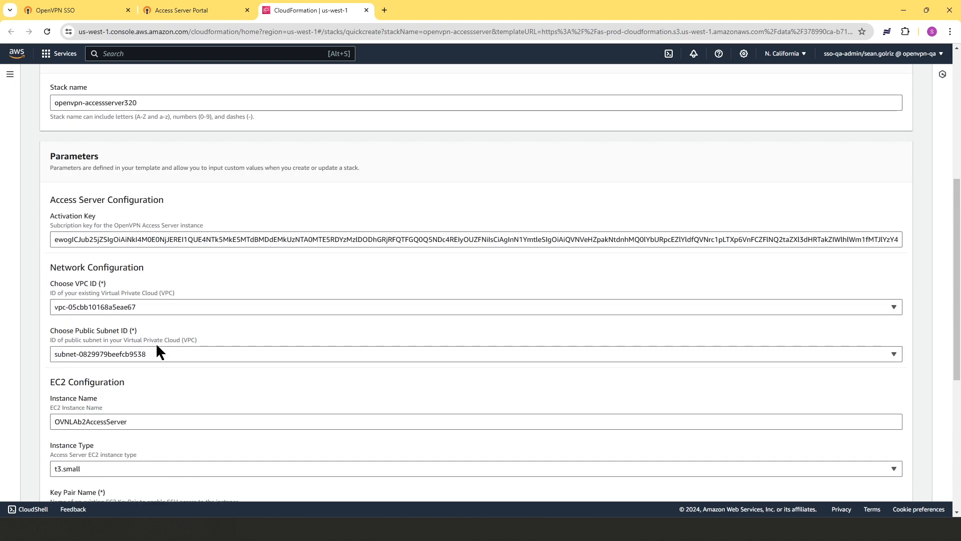
Review the stack parameters, acknowledge that CloudFormation might create IAM resources, and create the stack
scroll(157, 345, up, 1)
scroll(157, 345, down, 2)
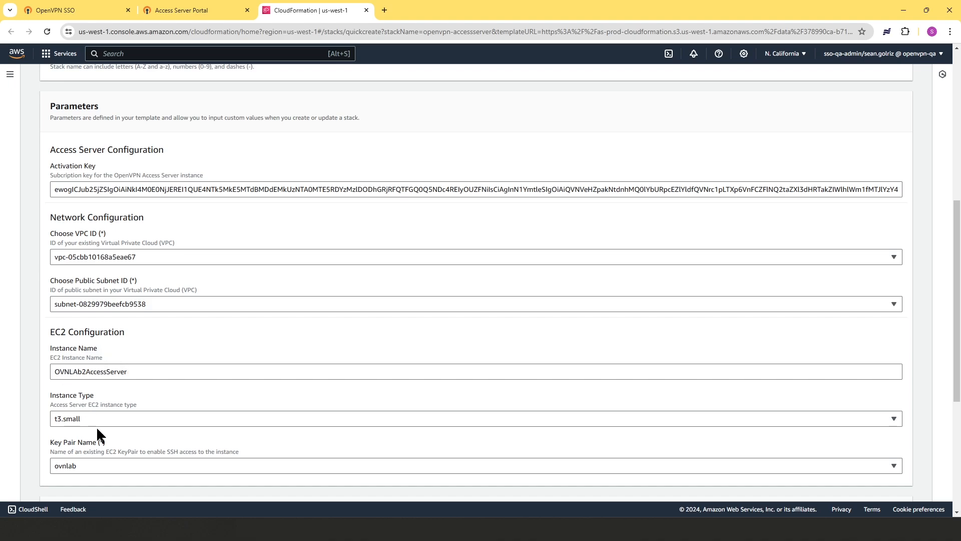
scroll(92, 423, down, 1)
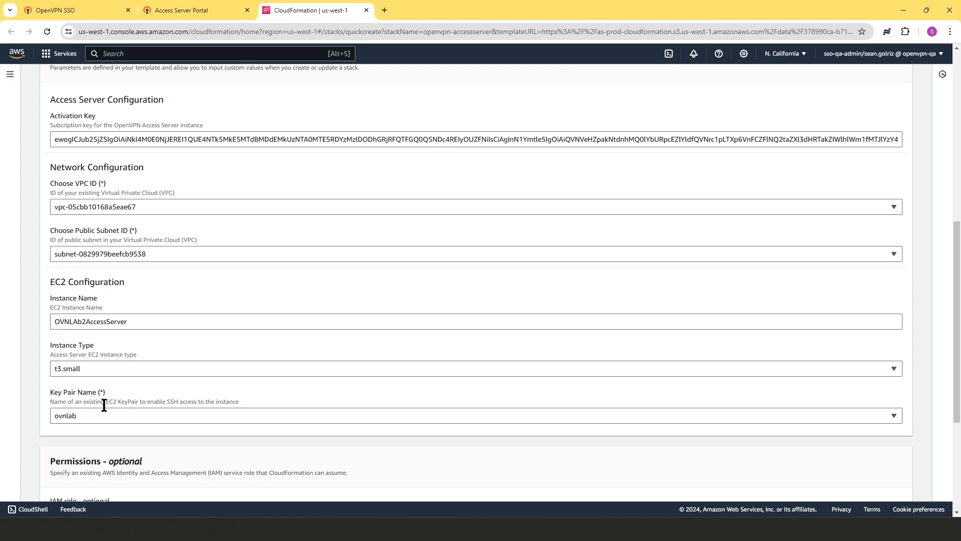
scroll(108, 403, down, 4)
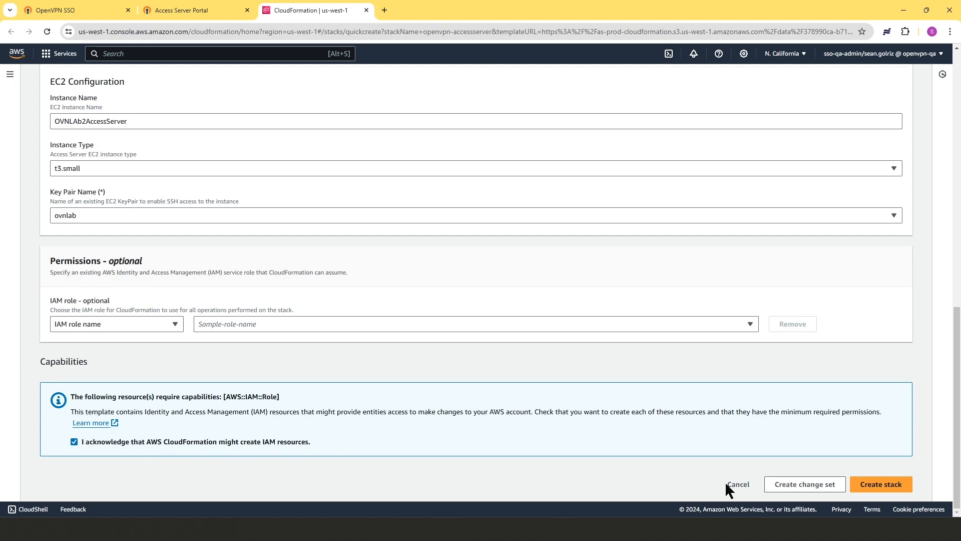
click(881, 484)
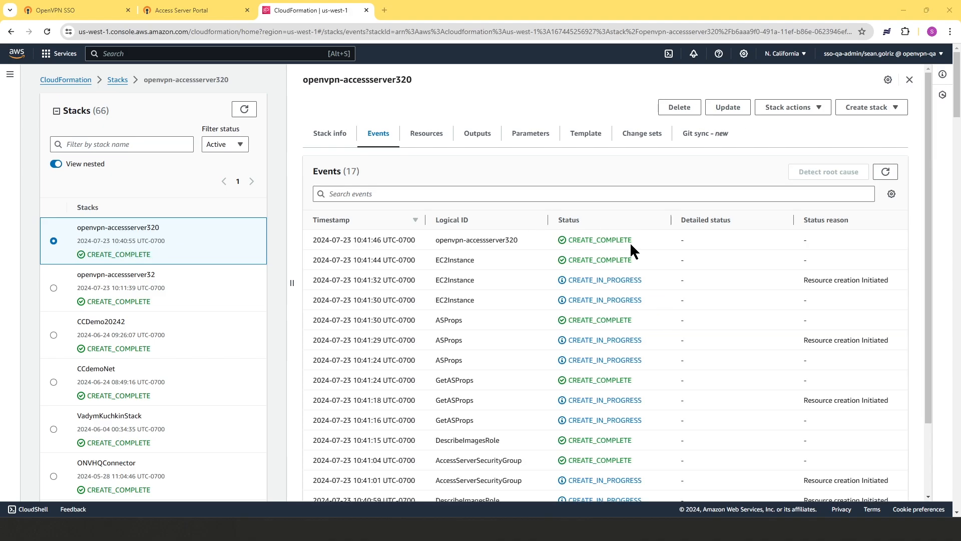
Open the outputs of the openvpn-accessserver320 stack and copy the AdminPortal URL
click(477, 135)
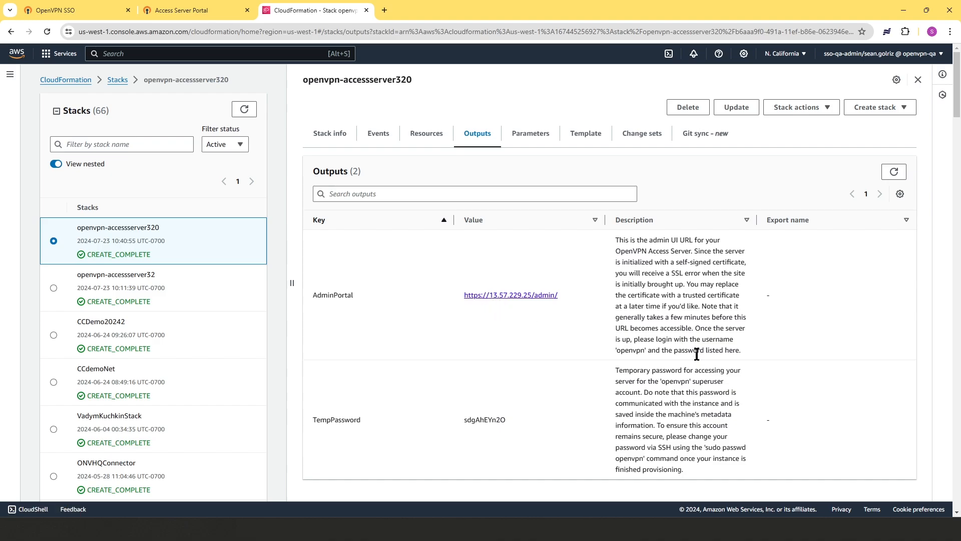
drag(645, 351, 616, 351)
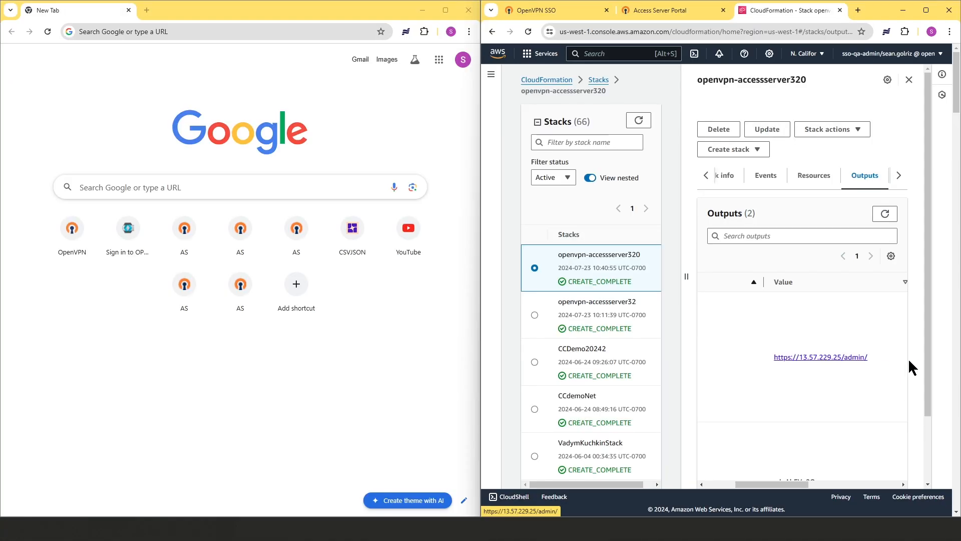
drag(878, 357, 773, 359)
key(ctrl+c)
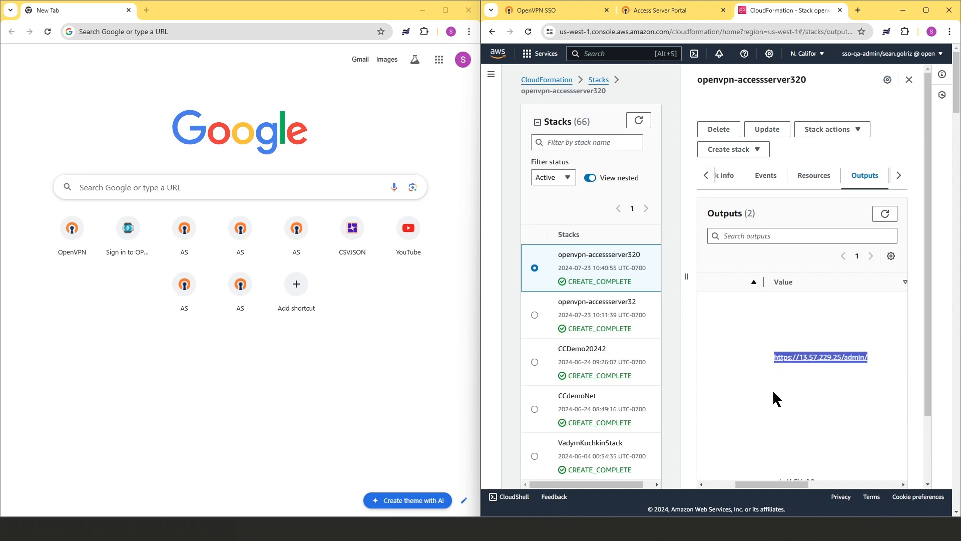
click(157, 31)
key(ctrl+v)
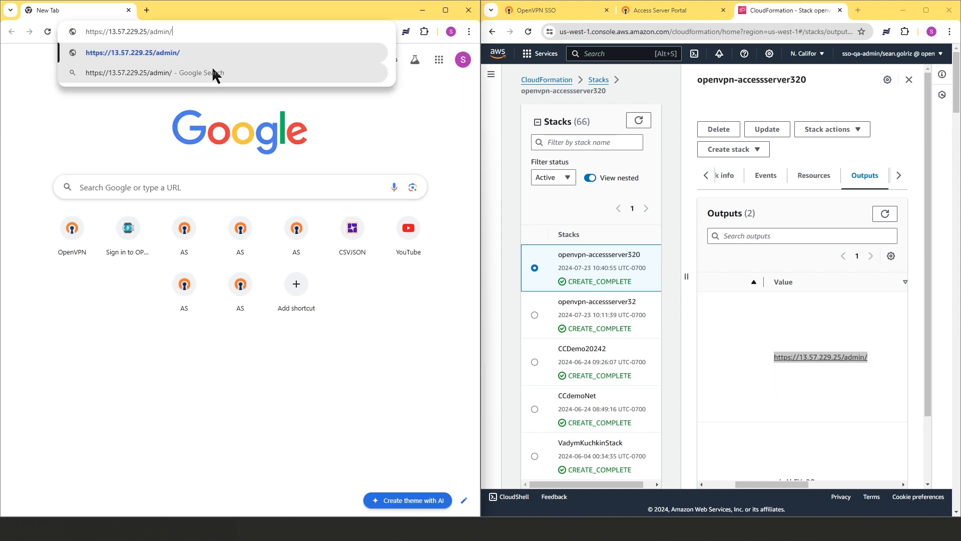
key(Return)
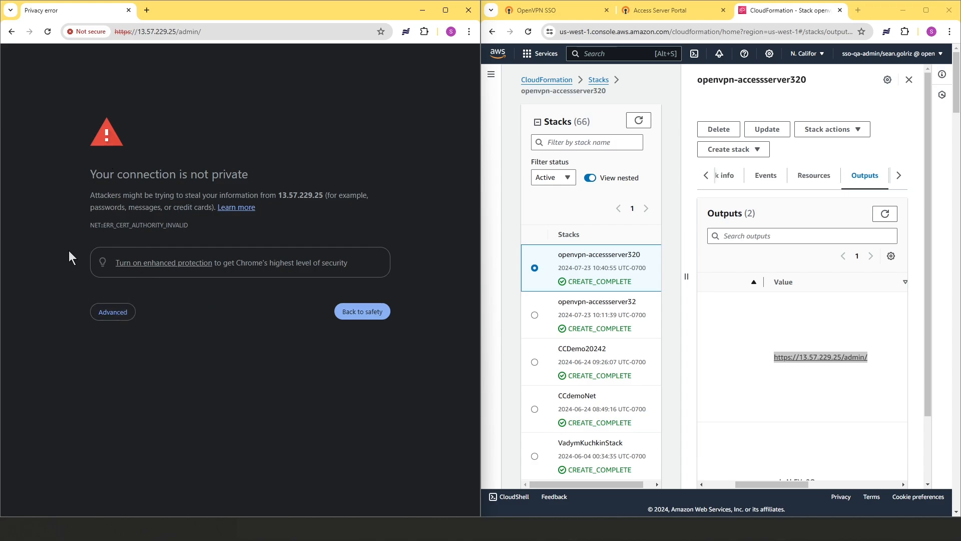
click(112, 313)
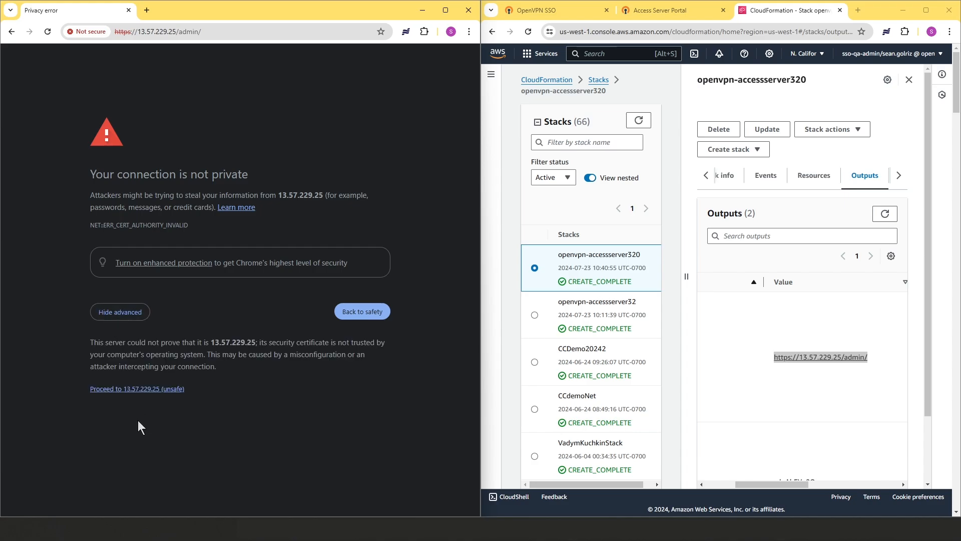
click(138, 389)
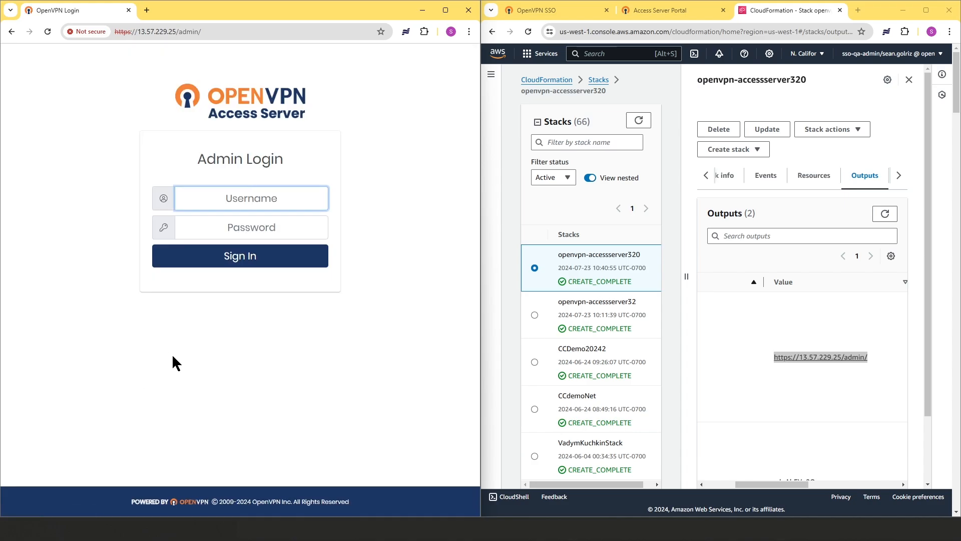
Find the admin username in the AdminPortal output description and enter openvpn as the login username
drag(760, 485, 826, 484)
drag(774, 412, 744, 414)
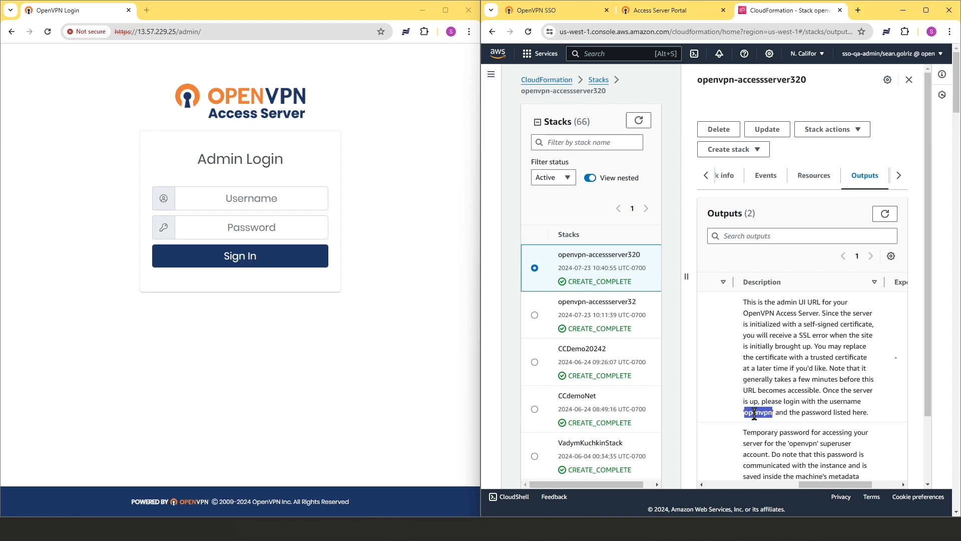
click(242, 196)
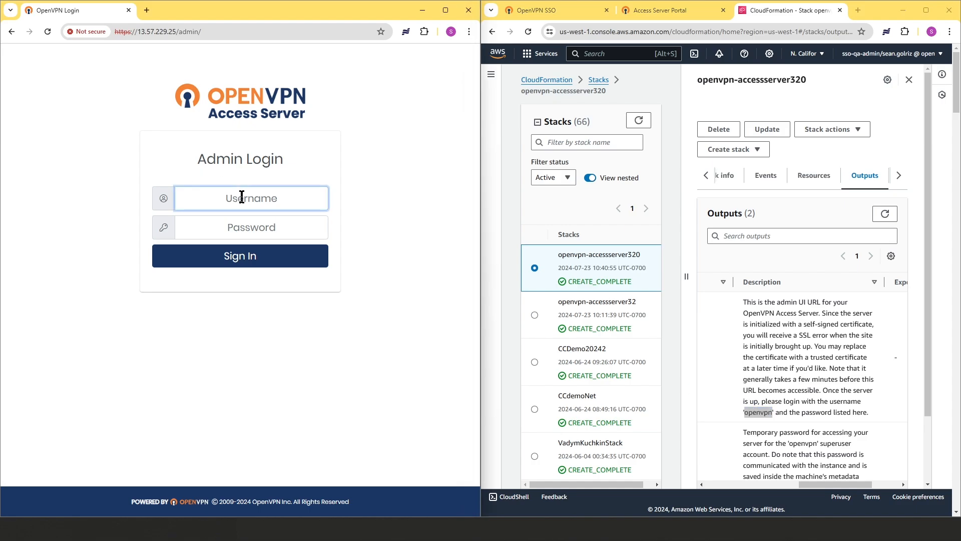
text(openvpn)
Copy the temporary password from the stack outputs into the Admin Login password field and sign in
click(811, 408)
scroll(811, 408, down, 2)
drag(853, 467, 790, 465)
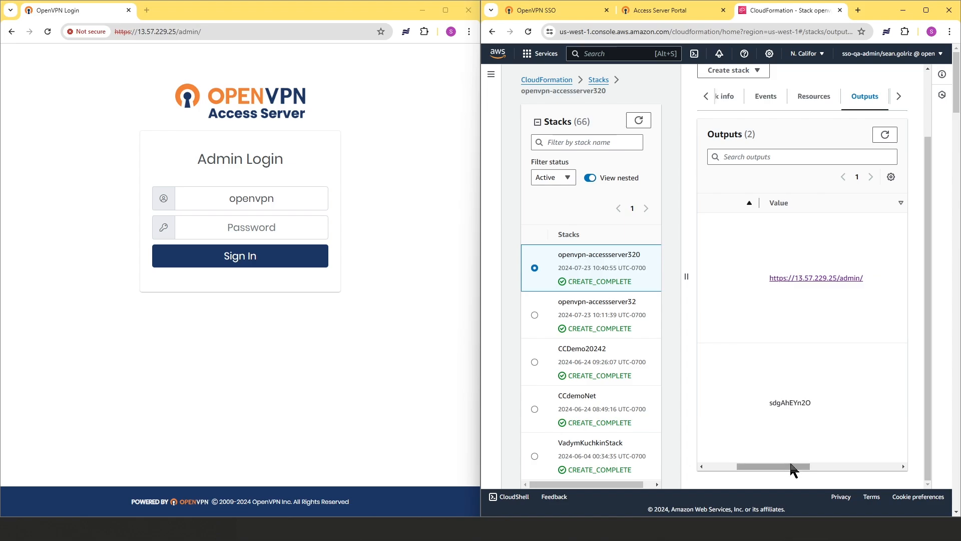
drag(818, 404, 767, 403)
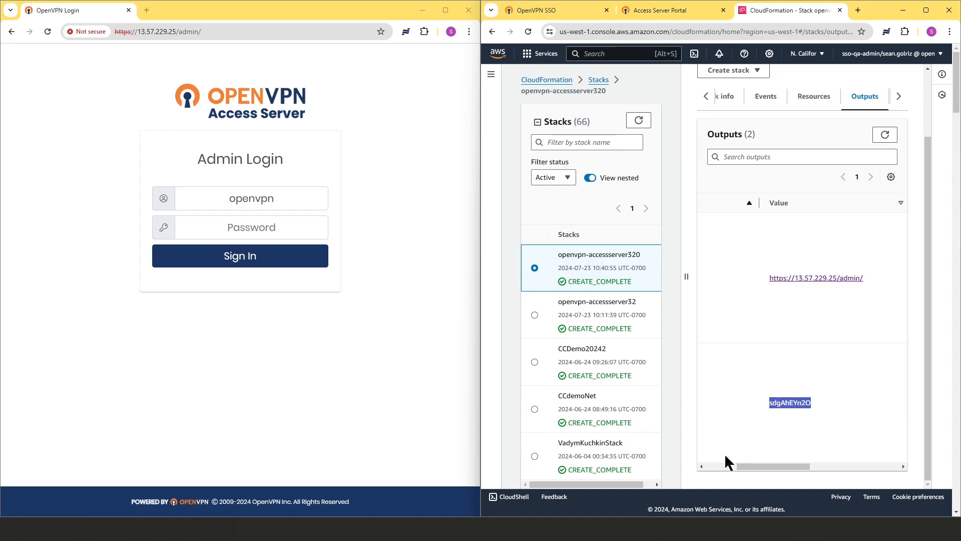
key(ctrl+c)
click(240, 228)
key(ctrl+v)
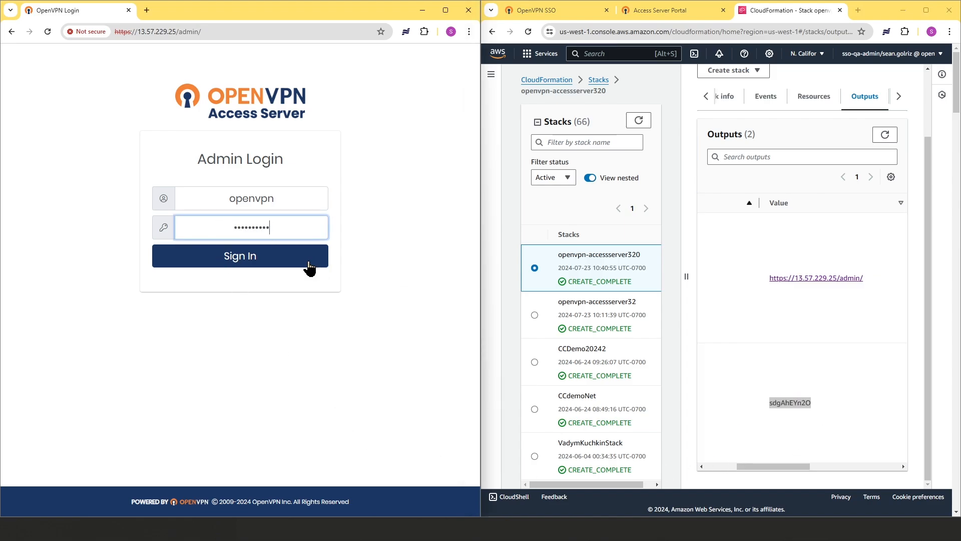
click(254, 256)
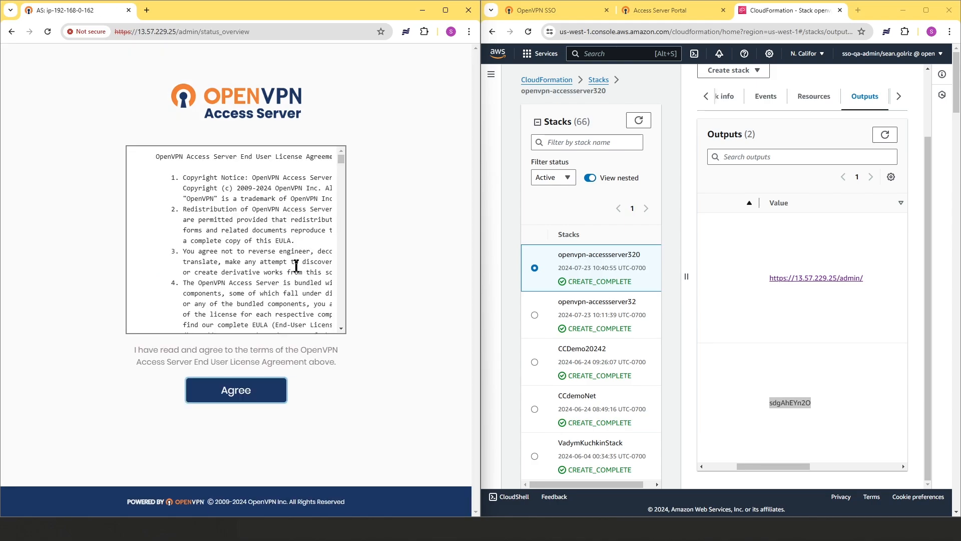
Maximize the Access Server browser window and agree to the End User License Agreement
click(446, 11)
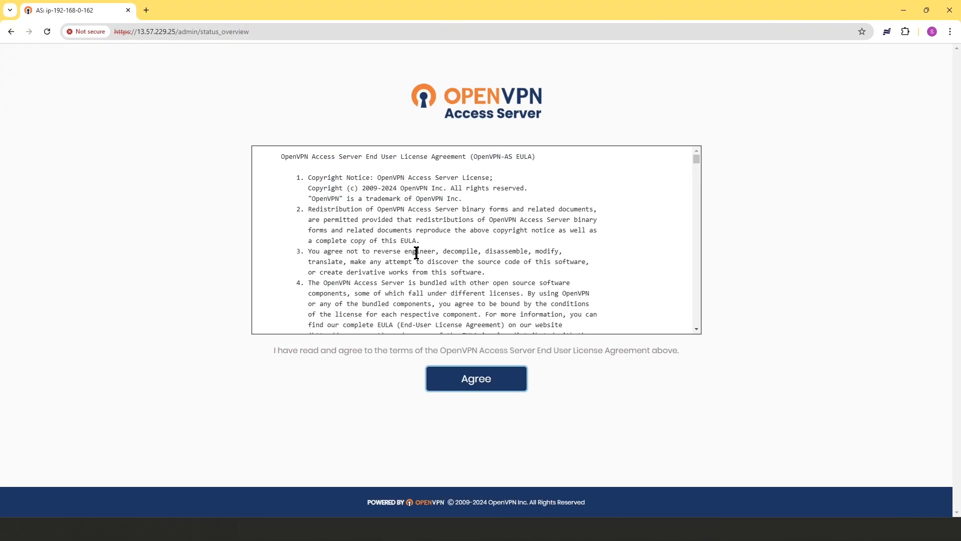
drag(697, 160, 544, 377)
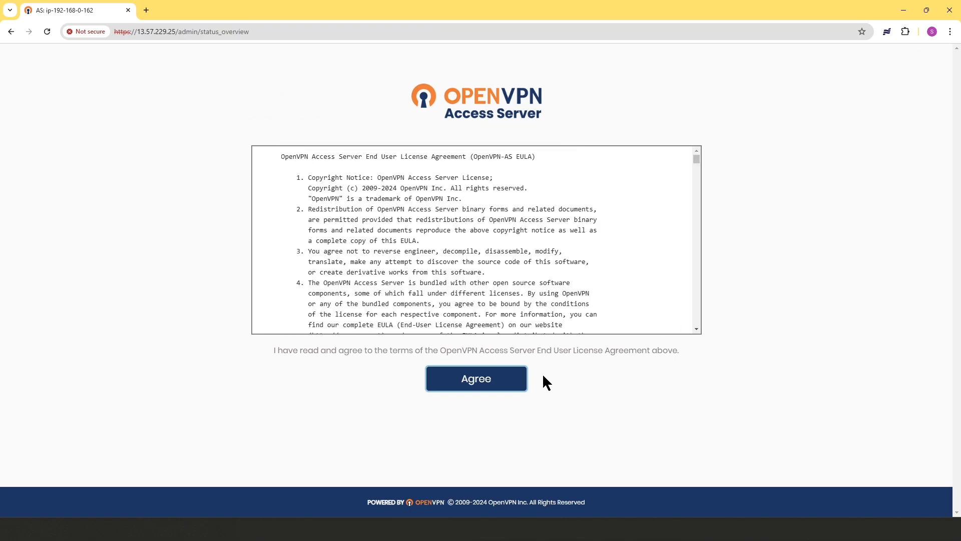
click(482, 388)
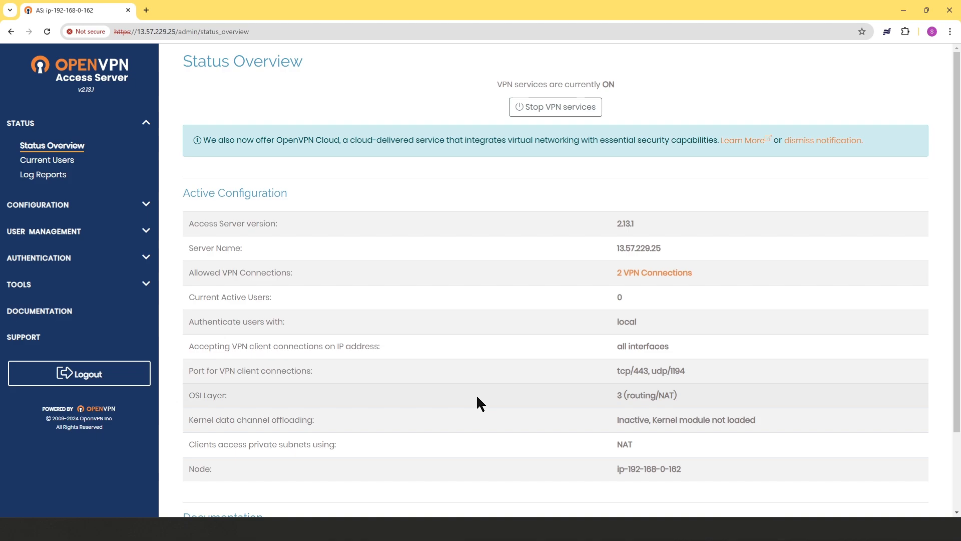
Open the openvpn user's additional settings in User Permissions and enter a new local password
click(147, 233)
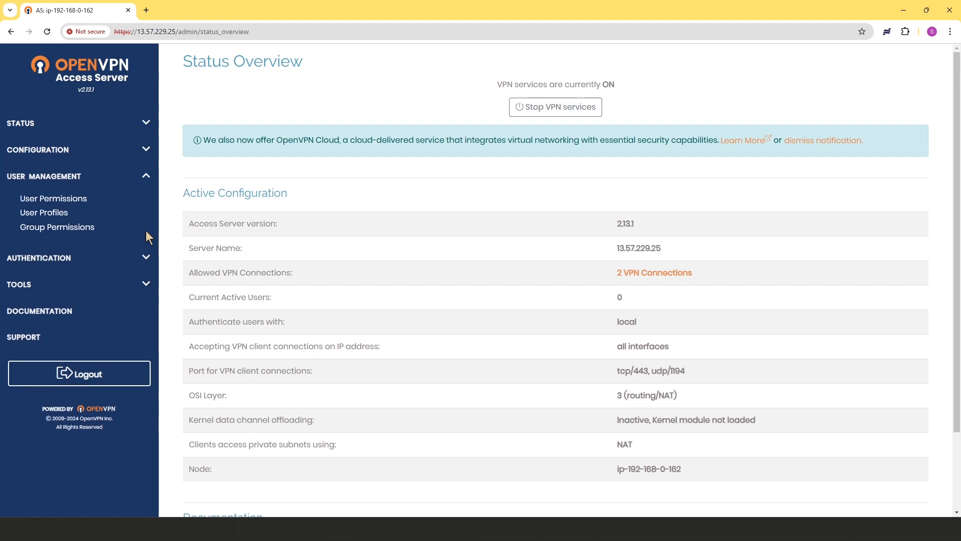
click(34, 203)
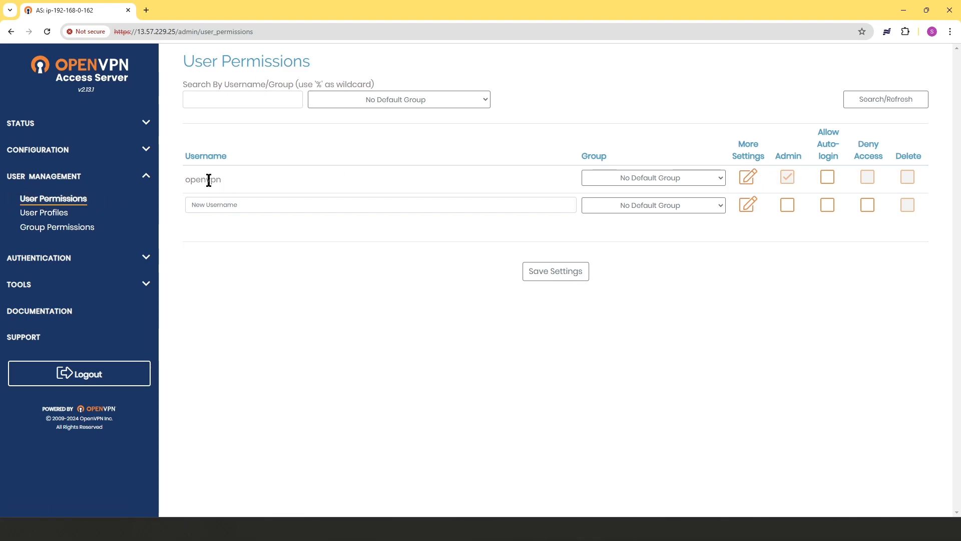
click(748, 177)
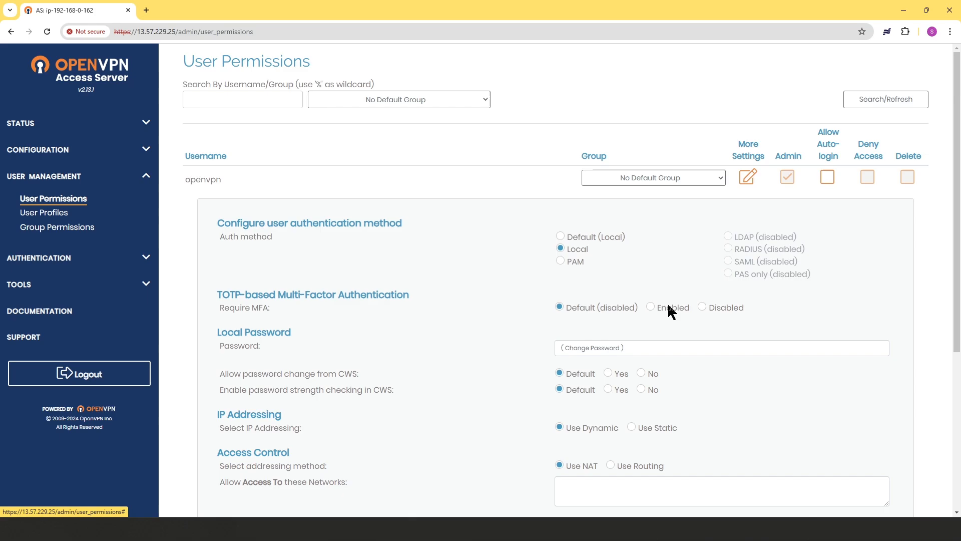
click(575, 349)
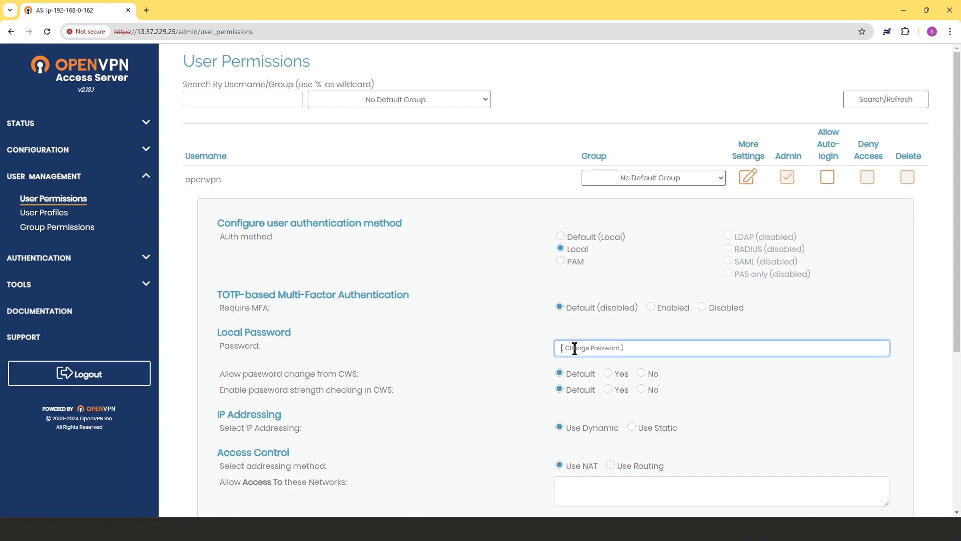
text(••••••••)
Save the changed user settings and propagate them to the running server
scroll(576, 361, down, 5)
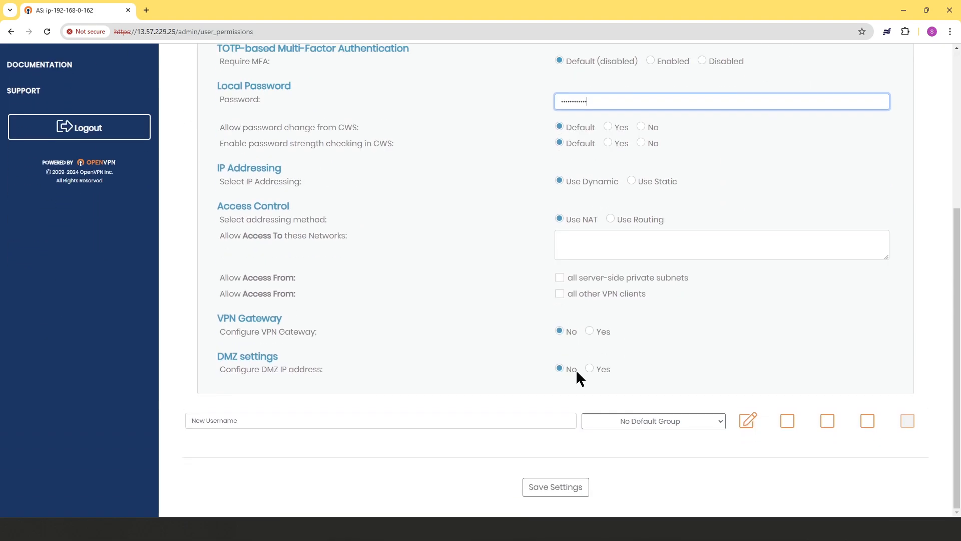
click(553, 488)
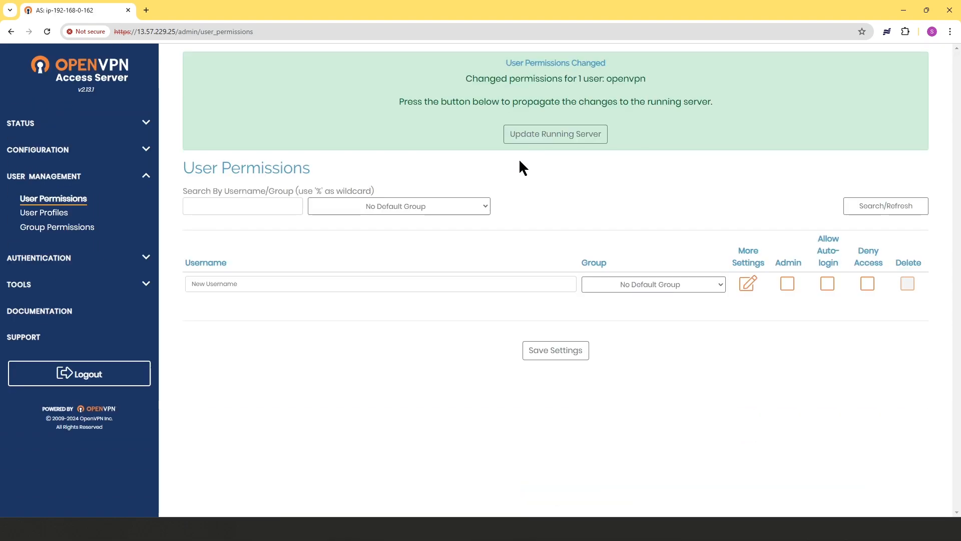
click(561, 136)
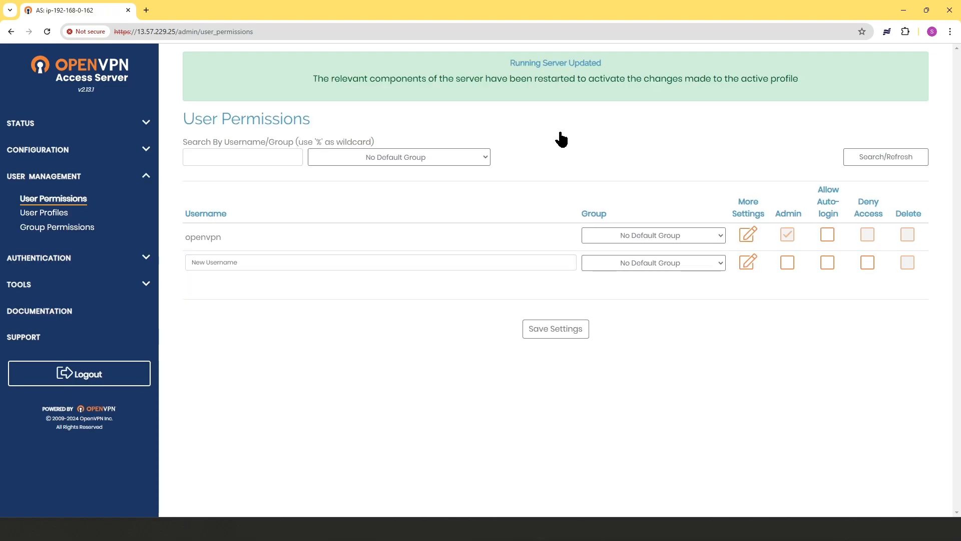
Return to the Status Overview page to review the VPN service status and active configuration
click(48, 124)
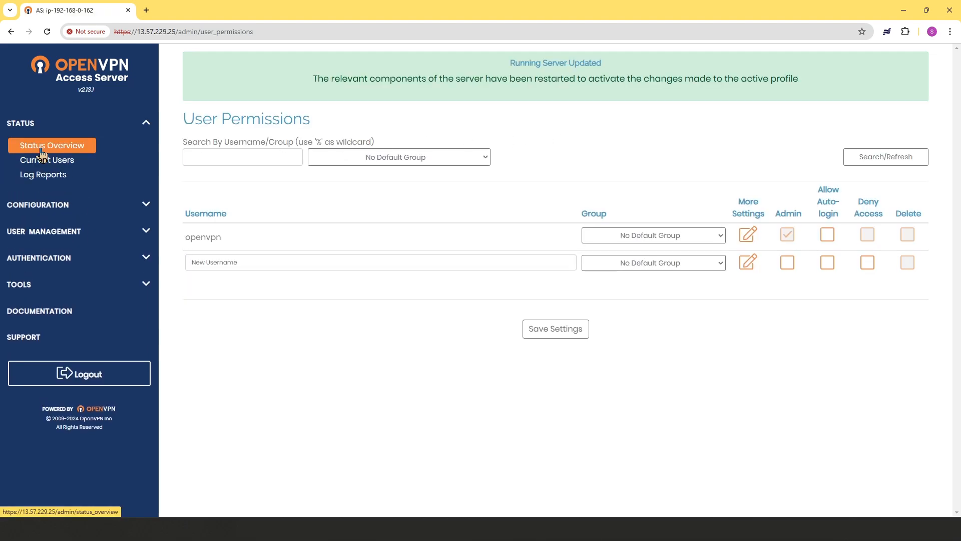
click(42, 146)
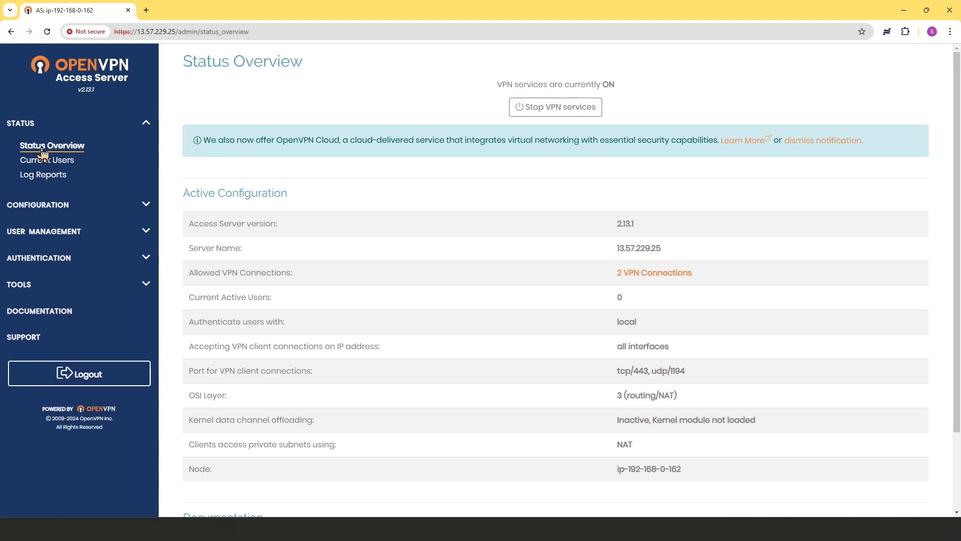